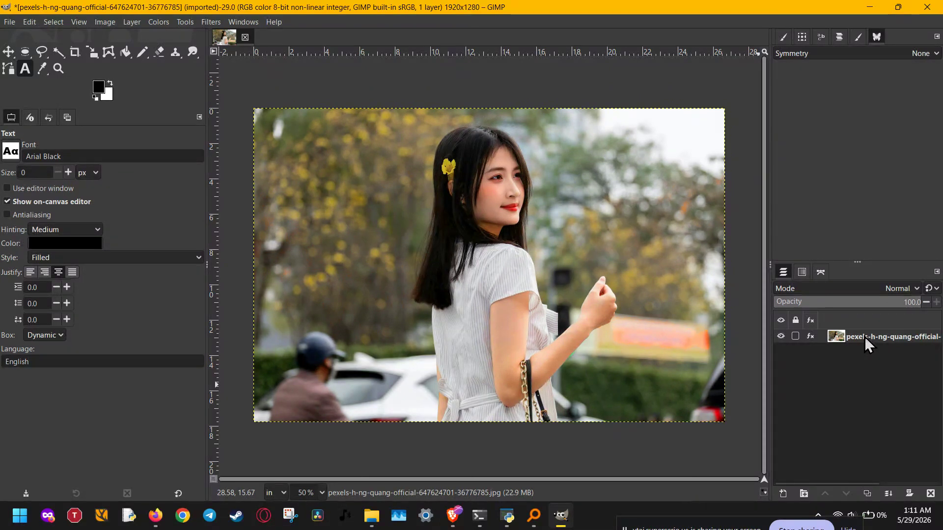
# Step: Duplicate the photo layer and switch to the Rectangle Select tool (R)
pyautogui.rightClick(865, 336)
pyautogui.click(876, 345)
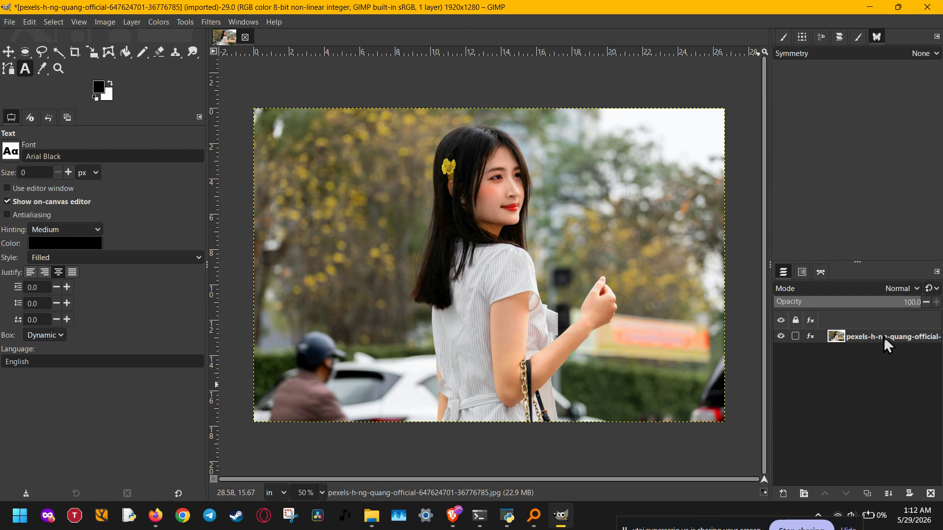
pyautogui.rightClick(883, 337)
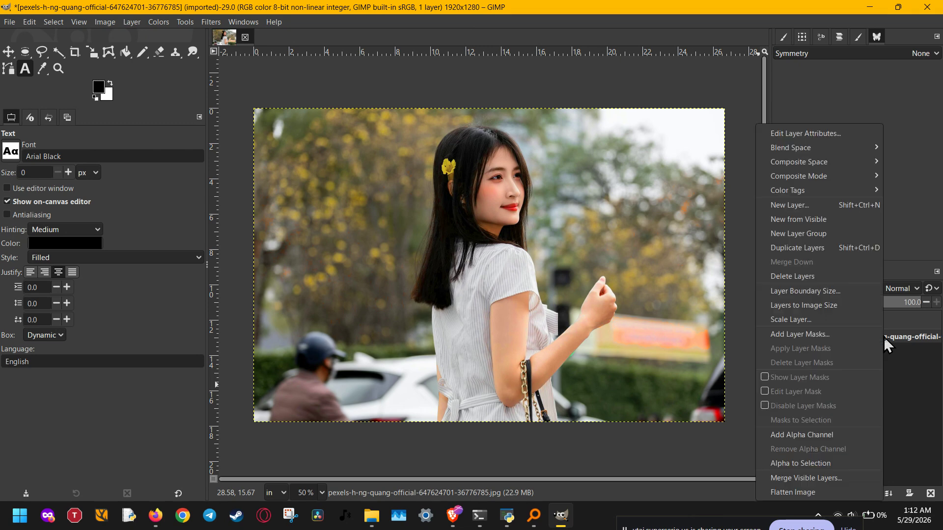
pyautogui.click(860, 248)
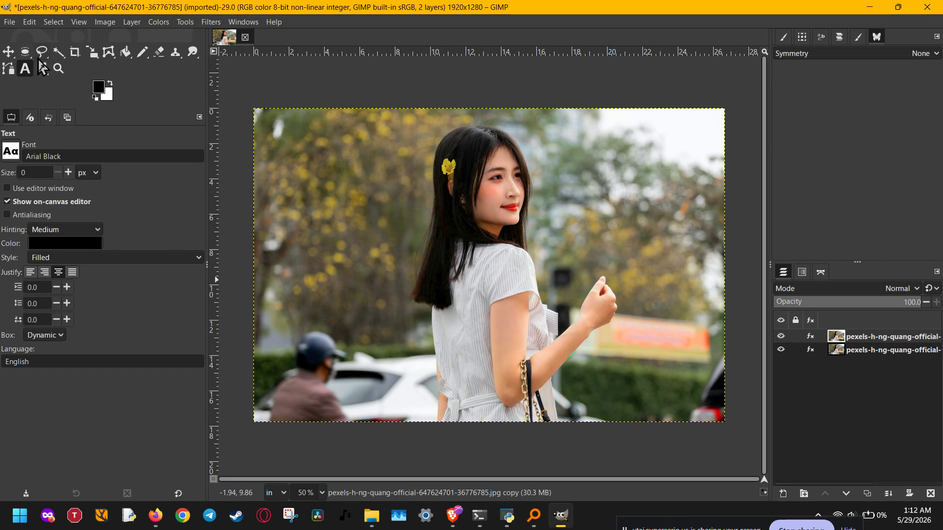
pyautogui.press('r')
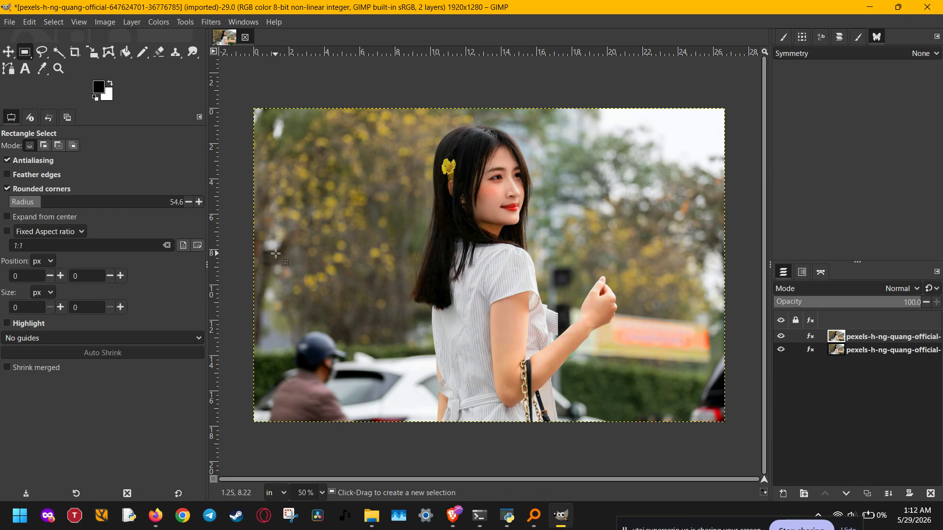
# Step: Draw an 868×612 px rounded-corner selection at the photo's lower left with radius 81.5
pyautogui.click(29, 185)
pyautogui.click(29, 185)
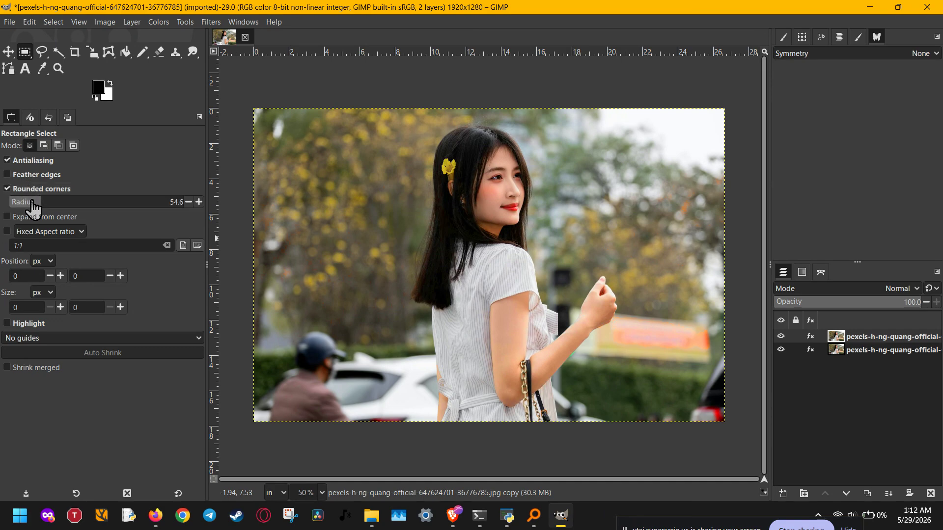
pyautogui.click(36, 200)
pyautogui.moveTo(35, 200); pyautogui.dragTo(37, 200)
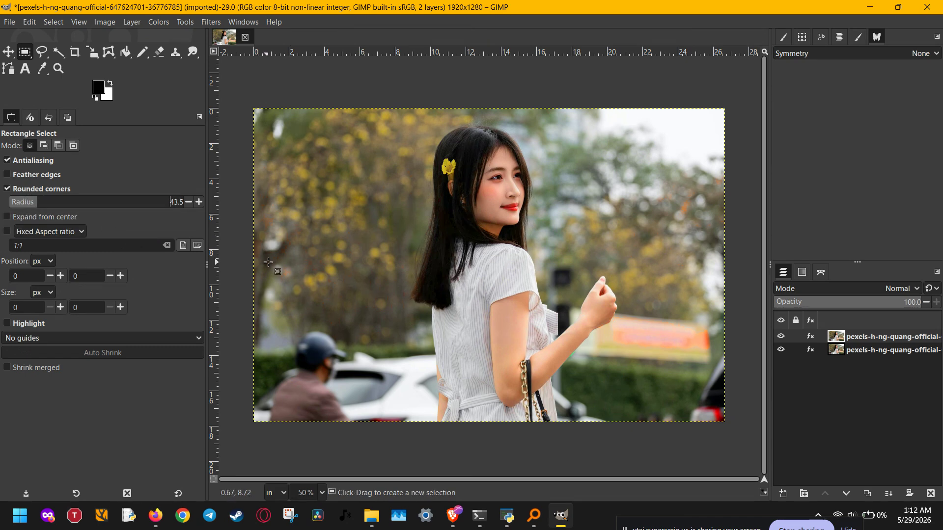
pyautogui.moveTo(271, 232); pyautogui.dragTo(484, 406)
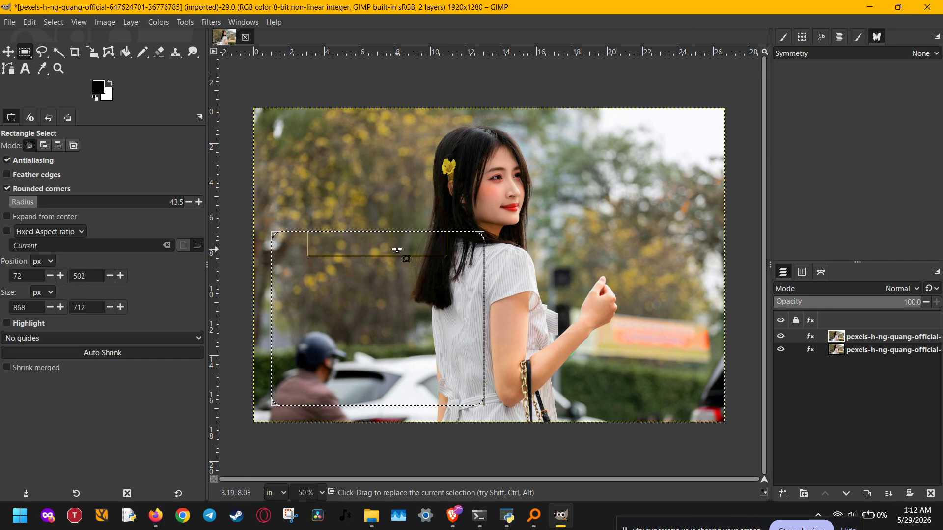
pyautogui.moveTo(396, 251); pyautogui.dragTo(381, 273)
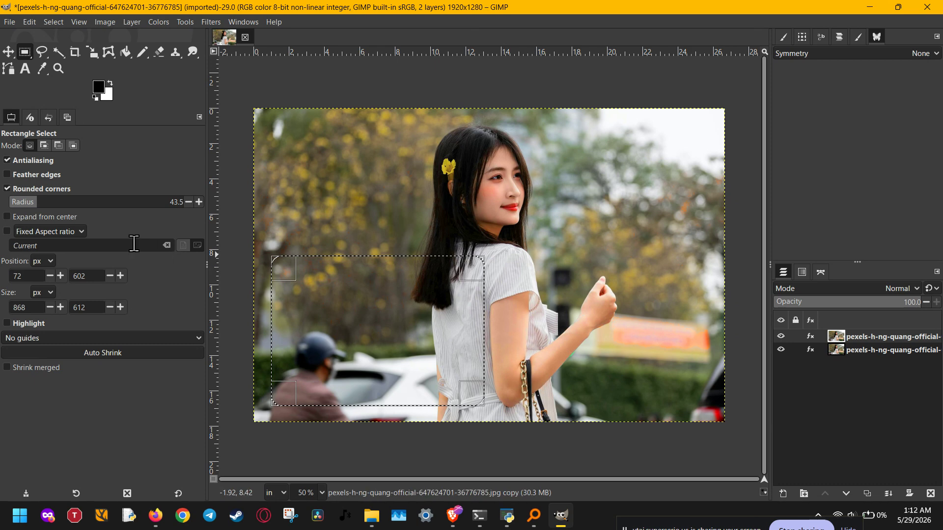
pyautogui.moveTo(60, 209)
pyautogui.mouseDown()
pyautogui.moveTo(42, 203)
pyautogui.moveTo(69, 202)
pyautogui.moveTo(49, 202)
pyautogui.mouseUp()
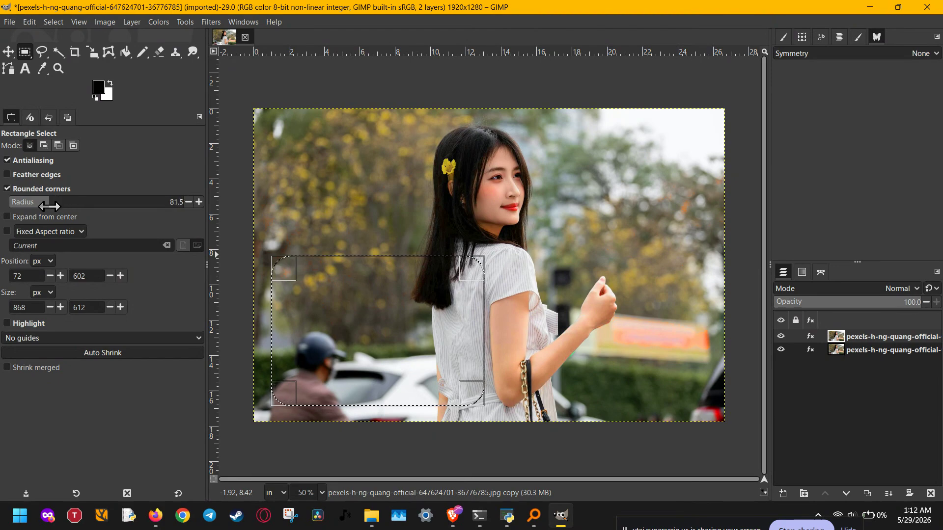
# Step: Add a Selection-based mask to the top layer and hide the bottom photo layer
pyautogui.rightClick(882, 338)
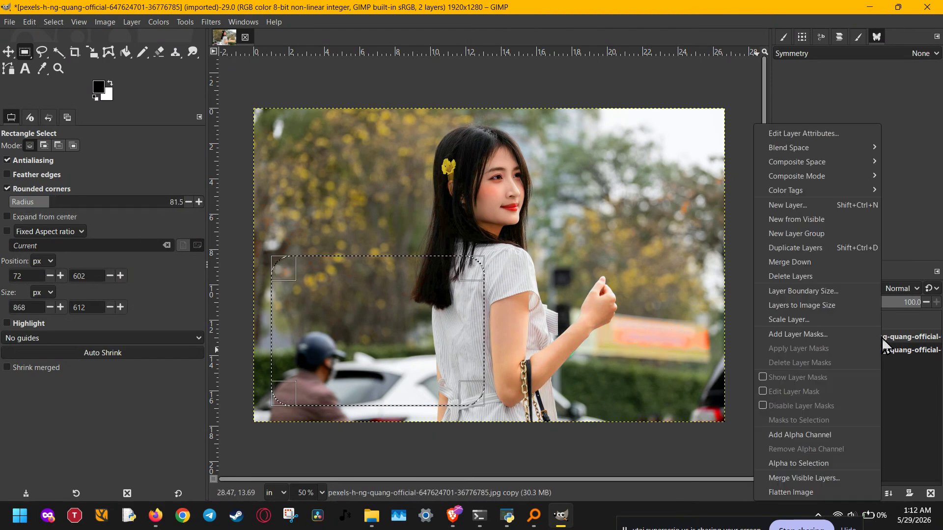
pyautogui.click(808, 335)
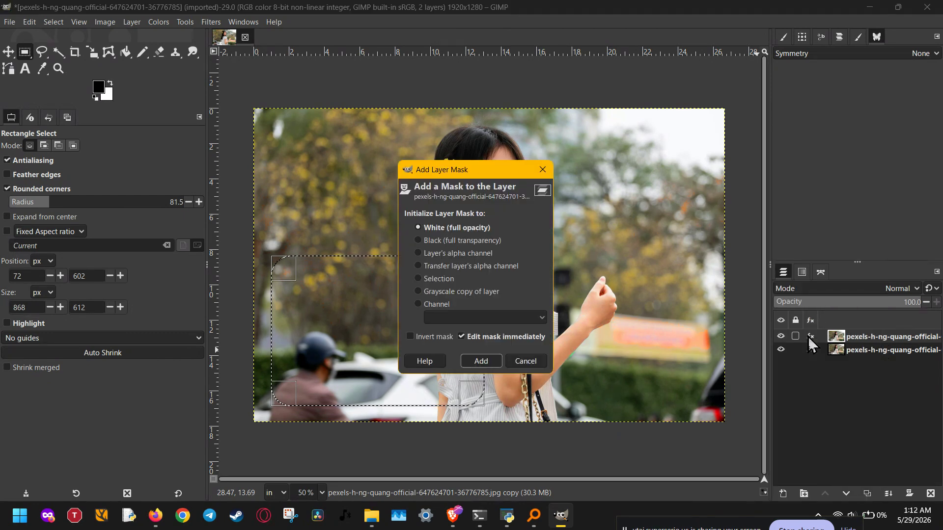
pyautogui.click(454, 279)
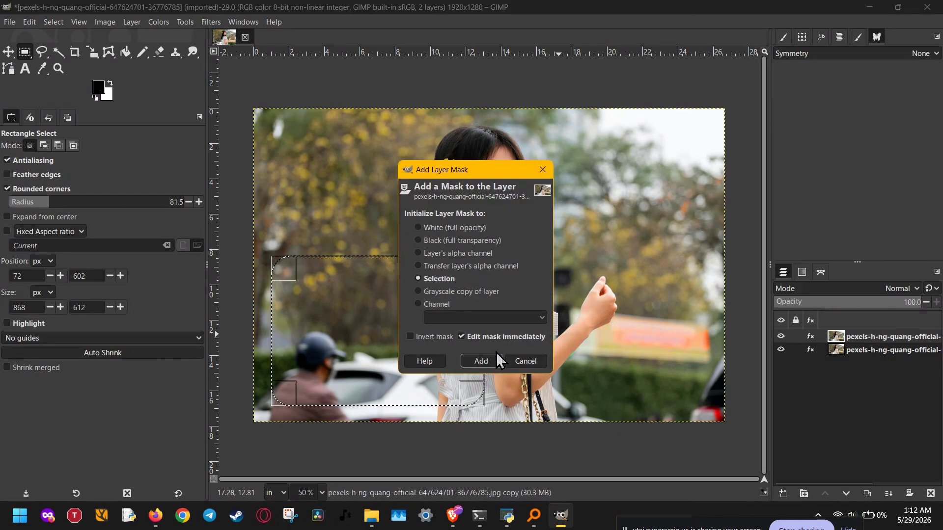
pyautogui.click(489, 361)
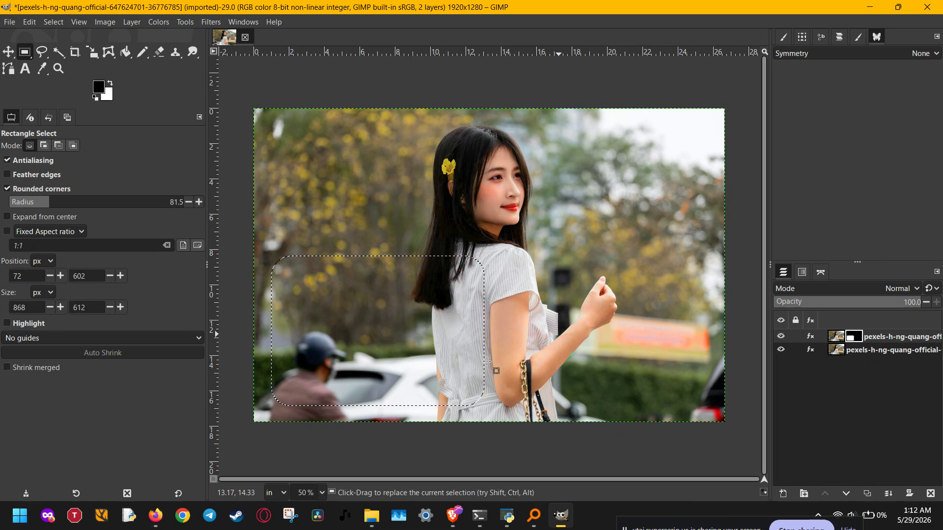
pyautogui.click(781, 349)
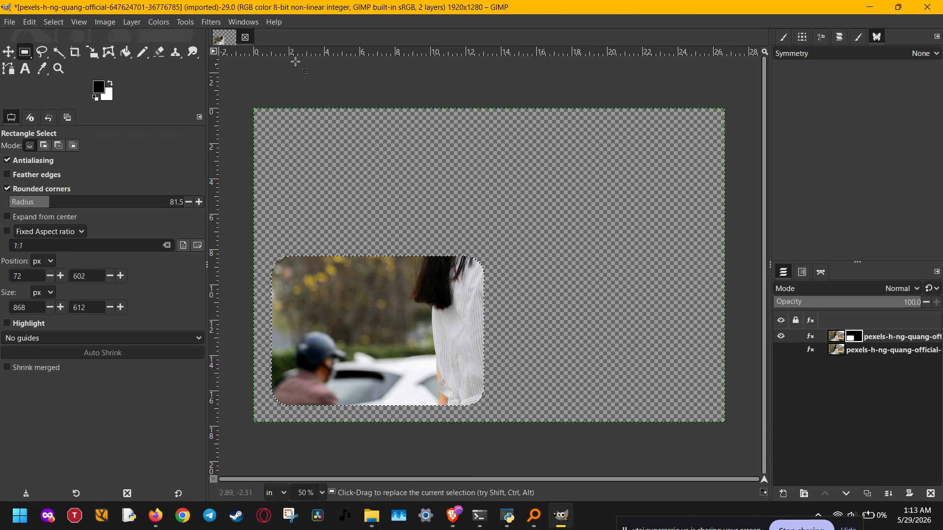
# Step: Apply the top layer's mask permanently and make the bottom photo layer visible again
pyautogui.rightClick(890, 335)
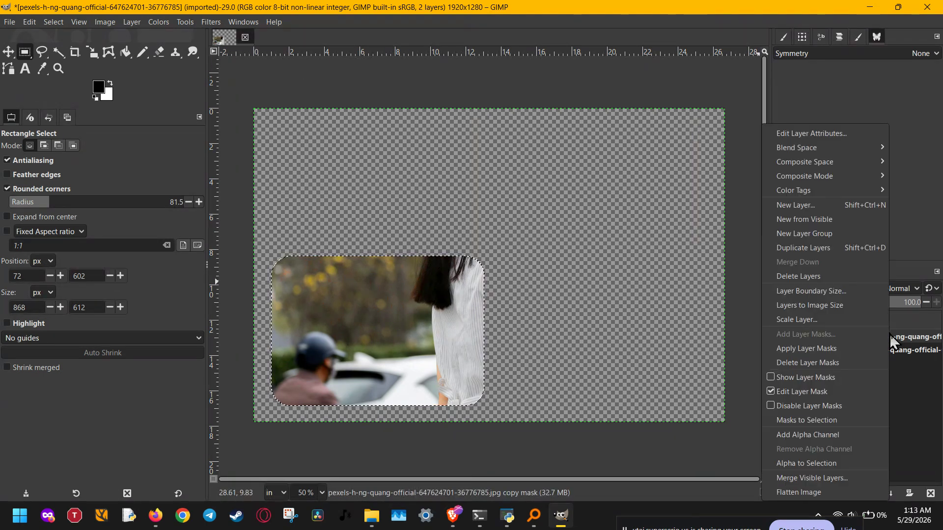
pyautogui.click(799, 350)
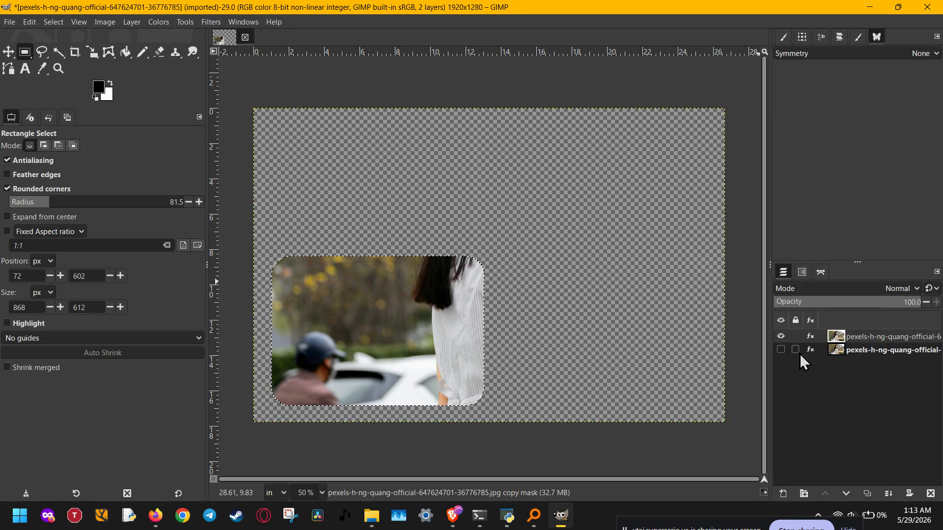
pyautogui.click(784, 349)
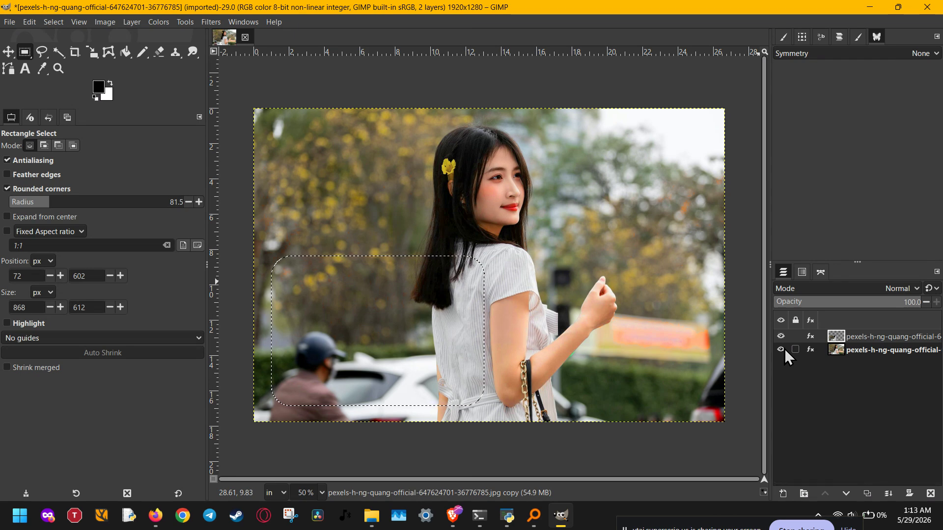
# Step: Duplicate the rounded cut-out layer
pyautogui.click(894, 336)
pyautogui.rightClick(894, 336)
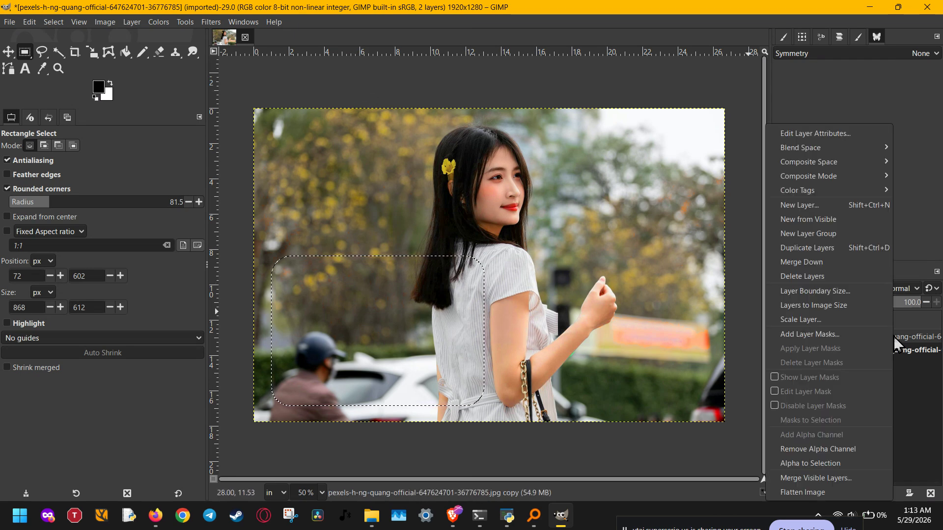
pyautogui.click(865, 253)
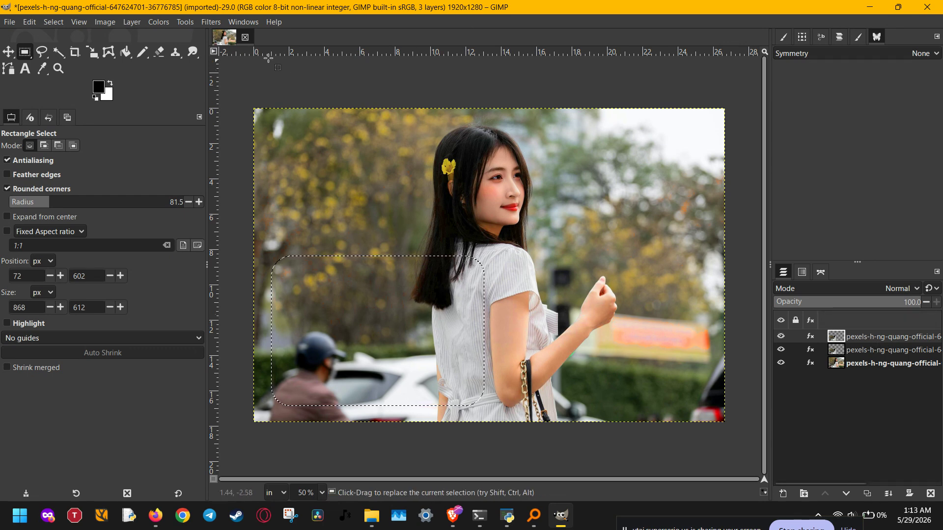
# Step: Apply Add Bevel with thickness 21 to the rounded cut-out area
pyautogui.click(210, 21)
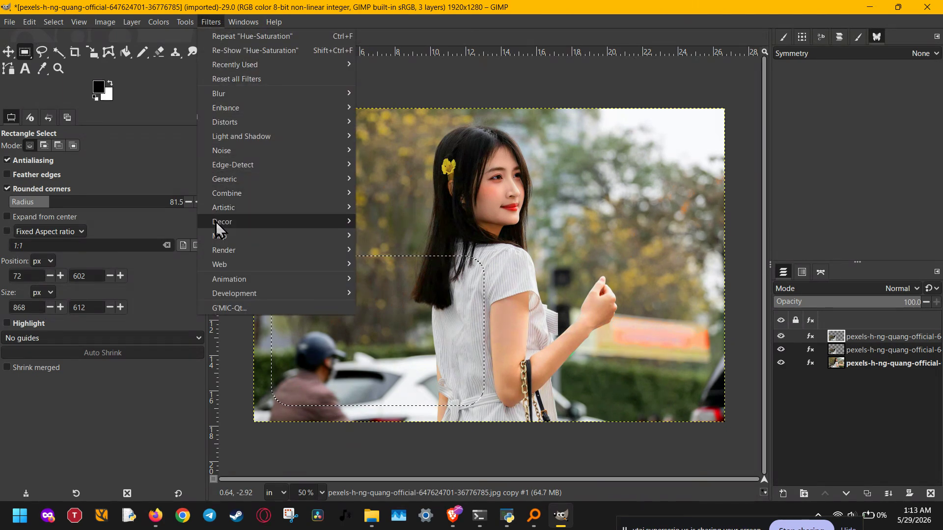
pyautogui.moveTo(216, 222)
pyautogui.click(399, 222)
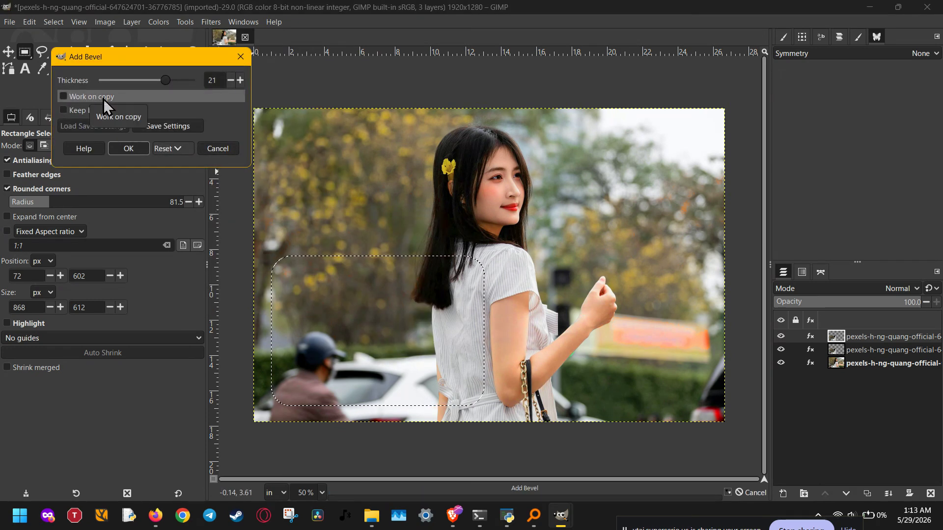
pyautogui.click(130, 148)
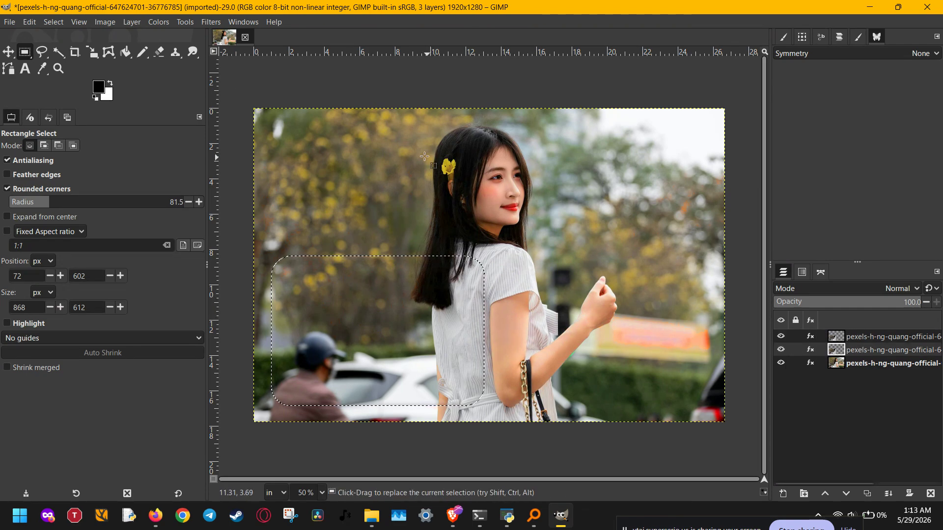
pyautogui.click(208, 21)
# Step: Gaussian-blur the rounded panel at size 18.95 and raise the blurred layer one level
pyautogui.moveTo(223, 91)
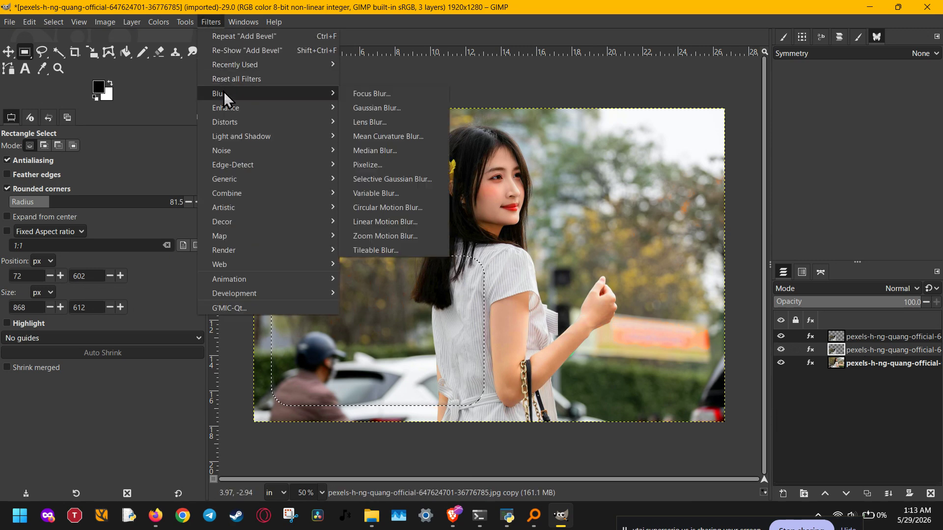
pyautogui.click(363, 109)
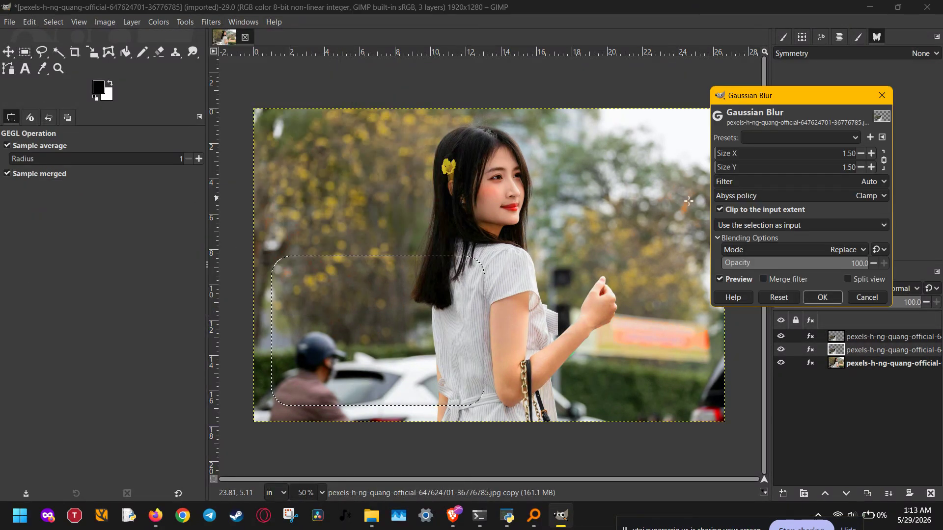
pyautogui.click(738, 154)
pyautogui.click(743, 156)
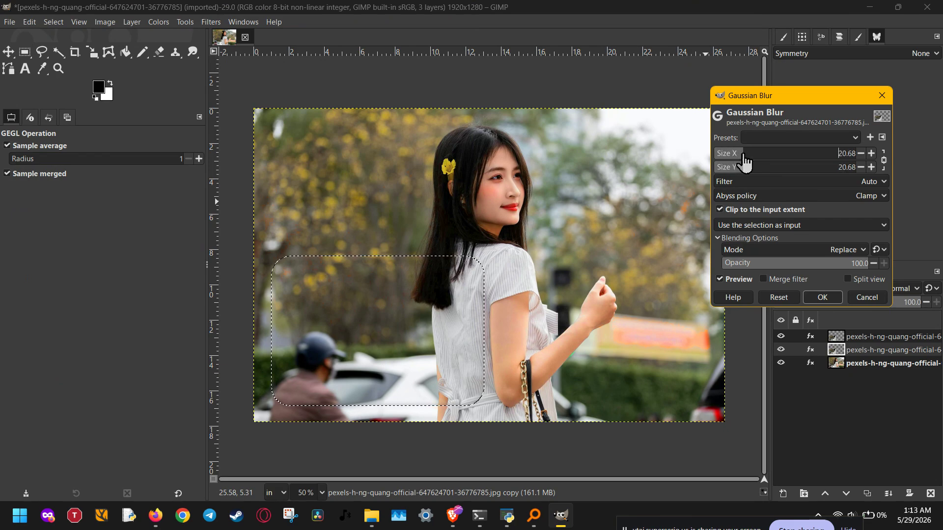
pyautogui.click(826, 298)
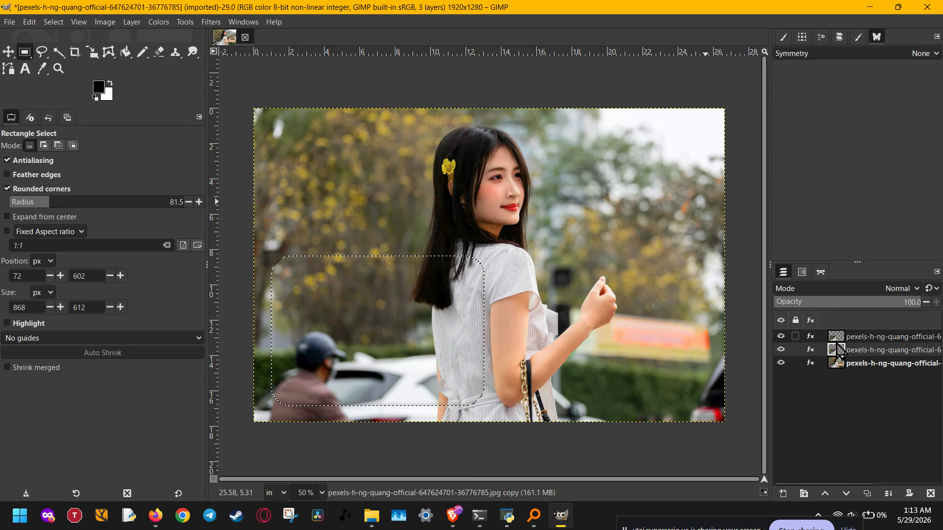
pyautogui.click(826, 494)
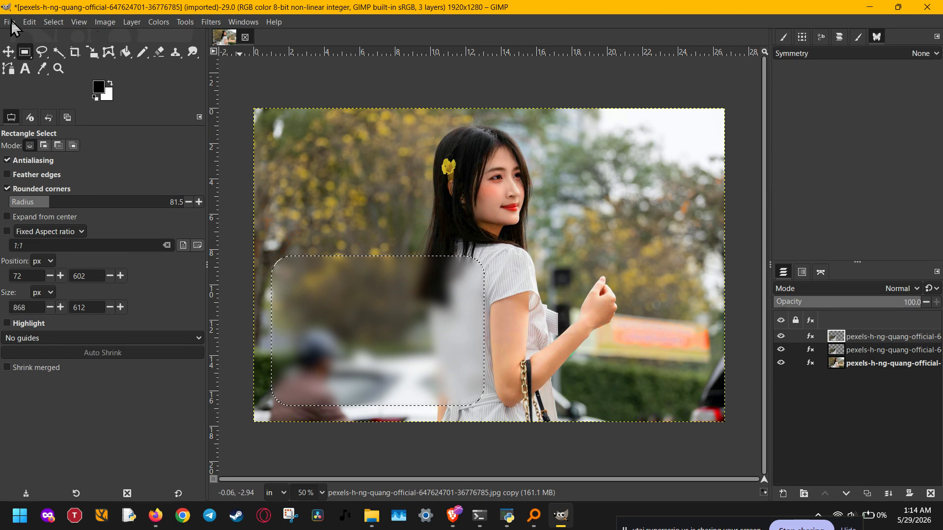
# Step: Clear the selection with Select > None and toggle the blurred top layer to compare
pyautogui.click(51, 22)
pyautogui.click(64, 53)
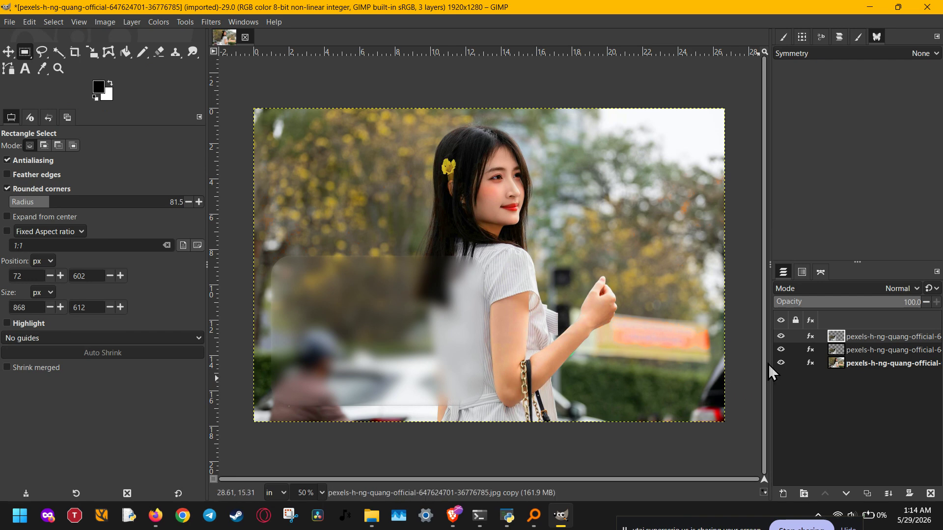
pyautogui.click(781, 337)
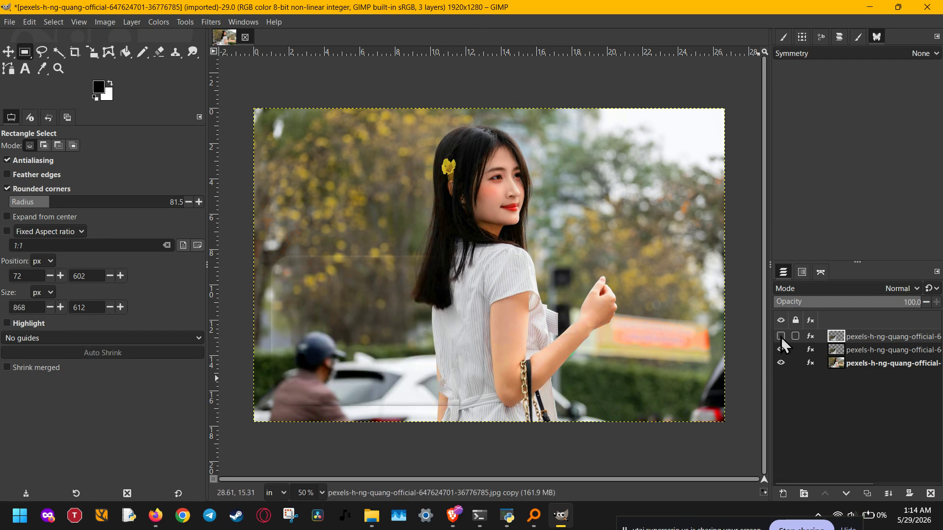
pyautogui.click(781, 337)
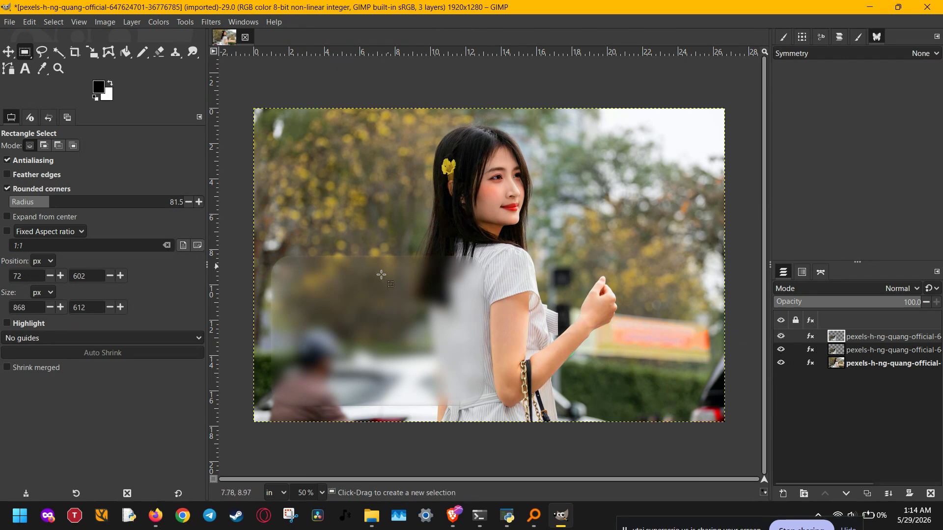
# Step: Pick the Text tool after closing the menus unchanged
pyautogui.click(30, 22)
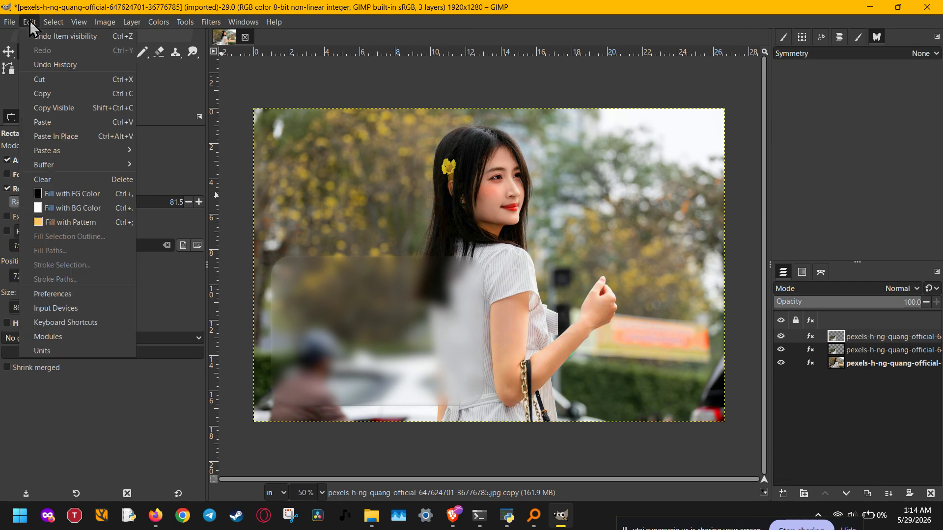
pyautogui.press('Right')
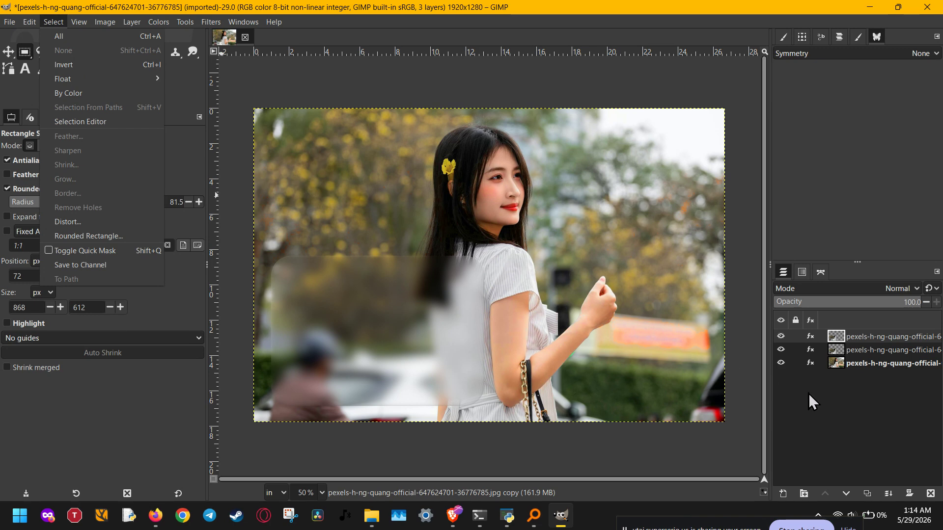
pyautogui.click(847, 409)
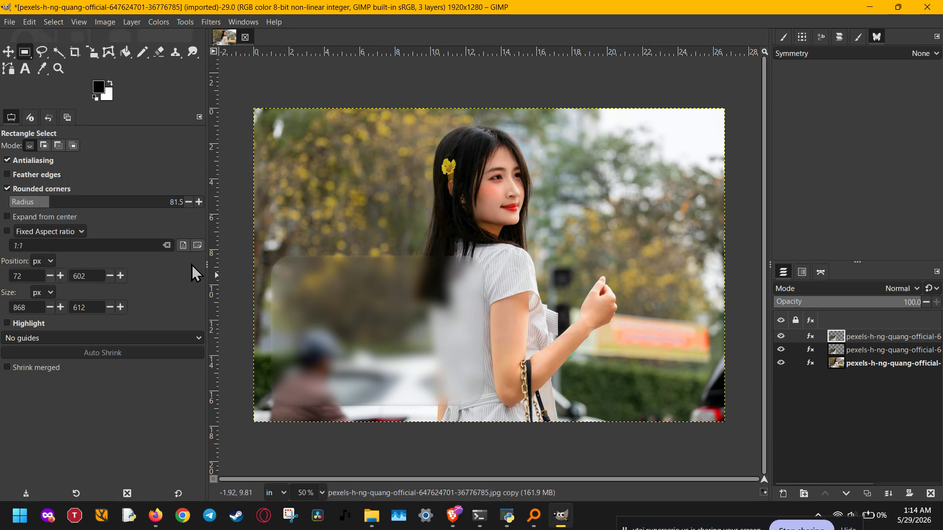
pyautogui.click(25, 69)
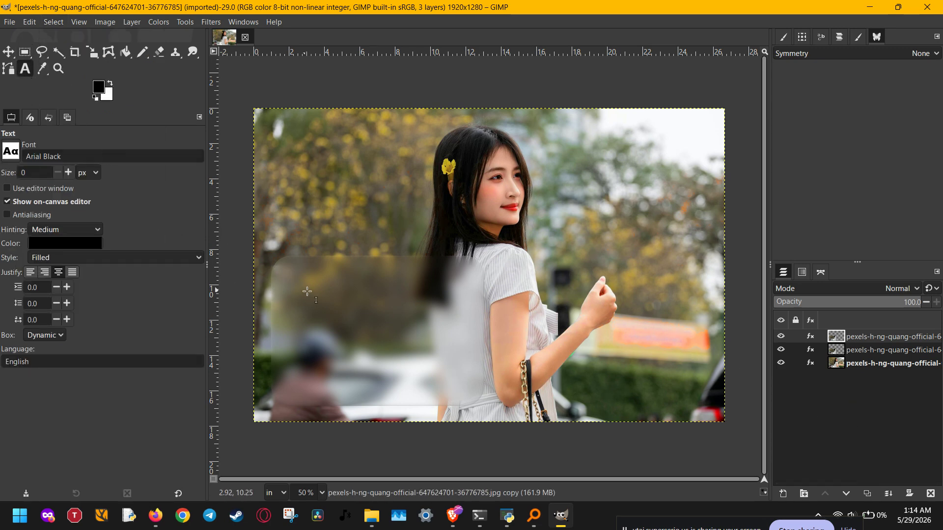
# Step: Add the word 'text' in white 100 px Arial Black on the frosted panel
pyautogui.click(291, 302)
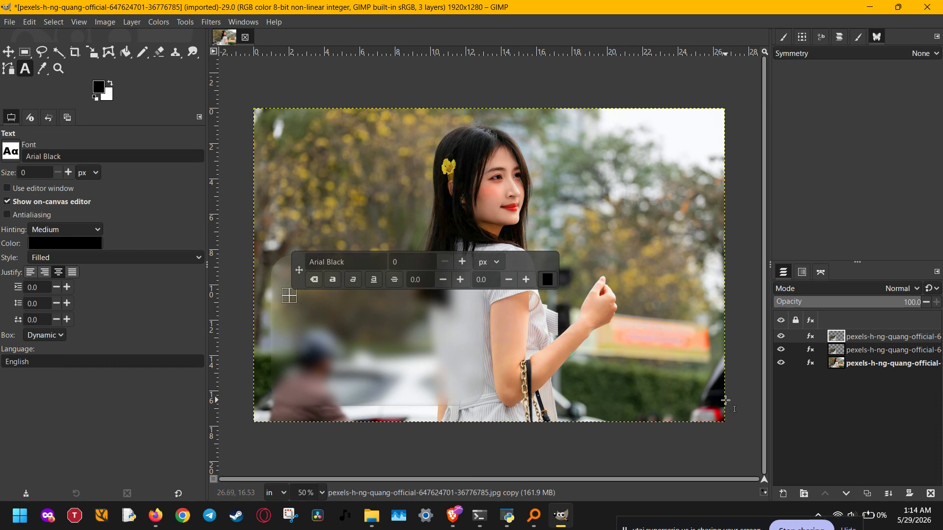
pyautogui.write('text')
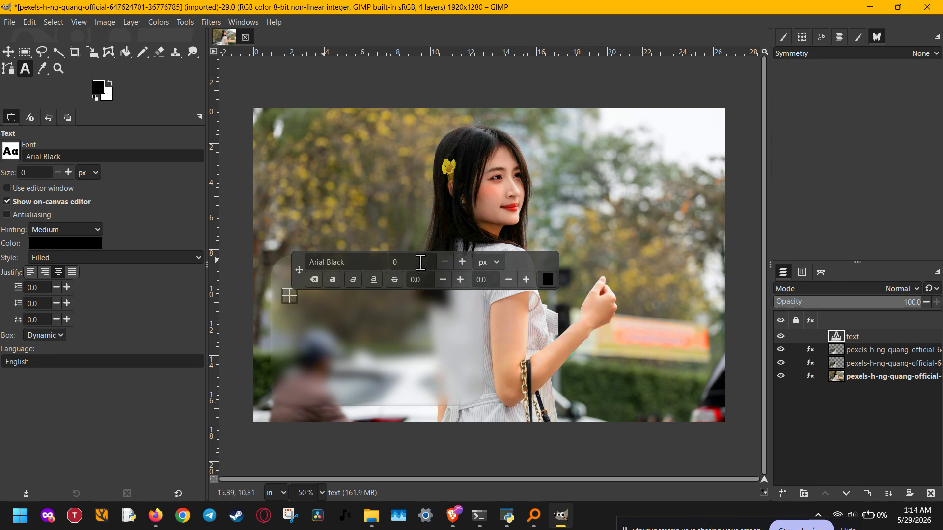
pyautogui.write('100')
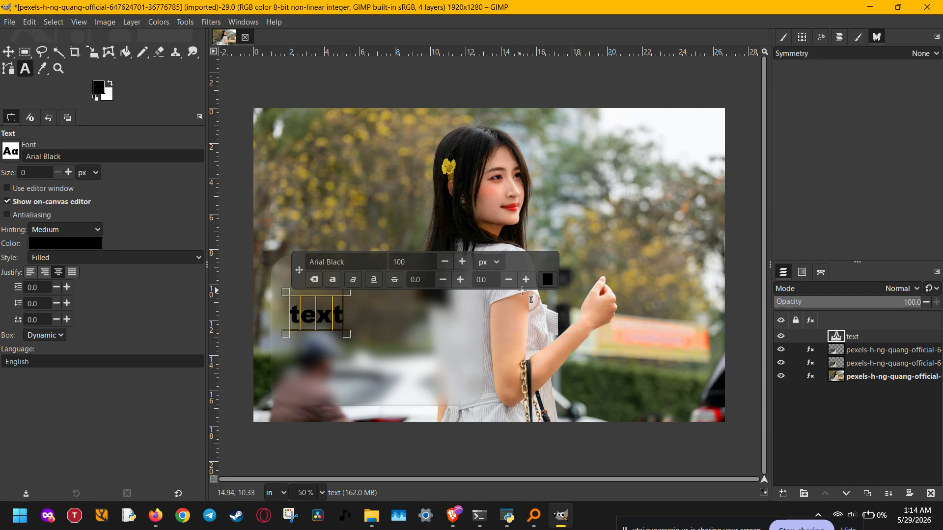
pyautogui.click(548, 278)
pyautogui.click(490, 333)
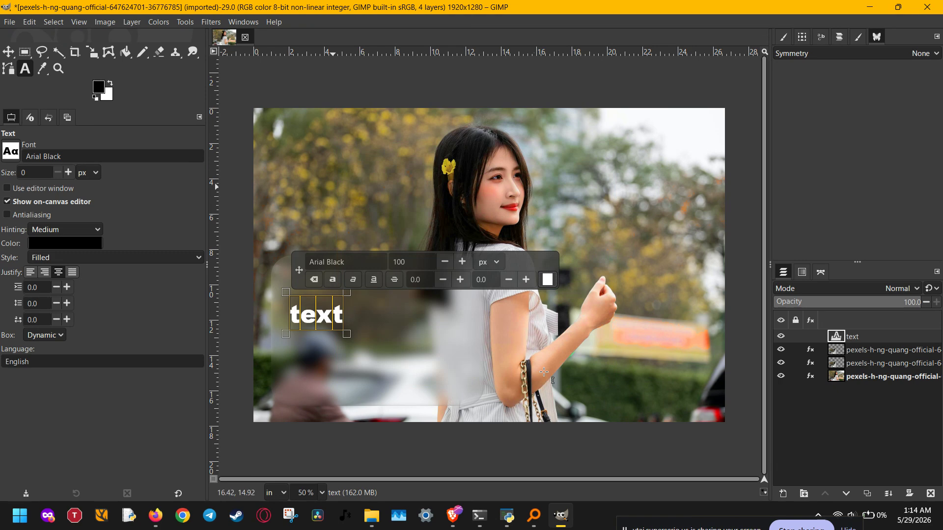
pyautogui.press('Escape')
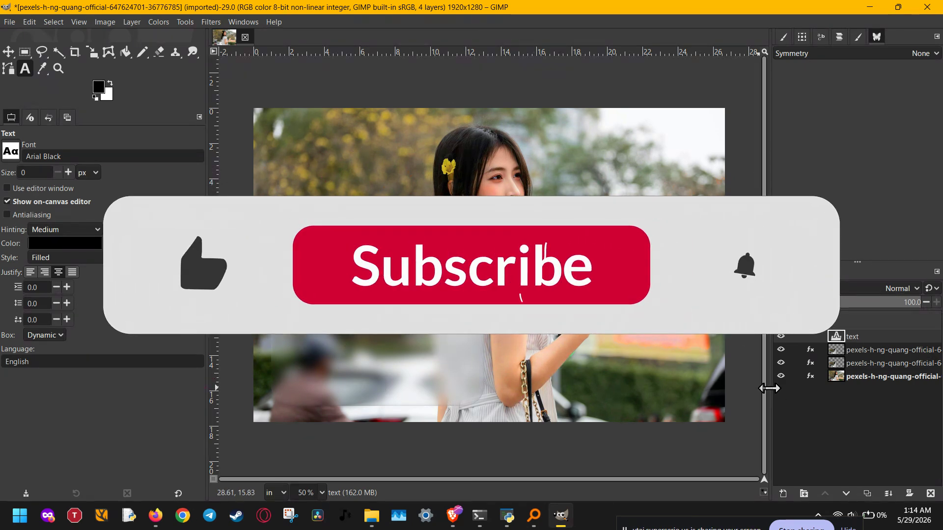
pyautogui.click(864, 377)
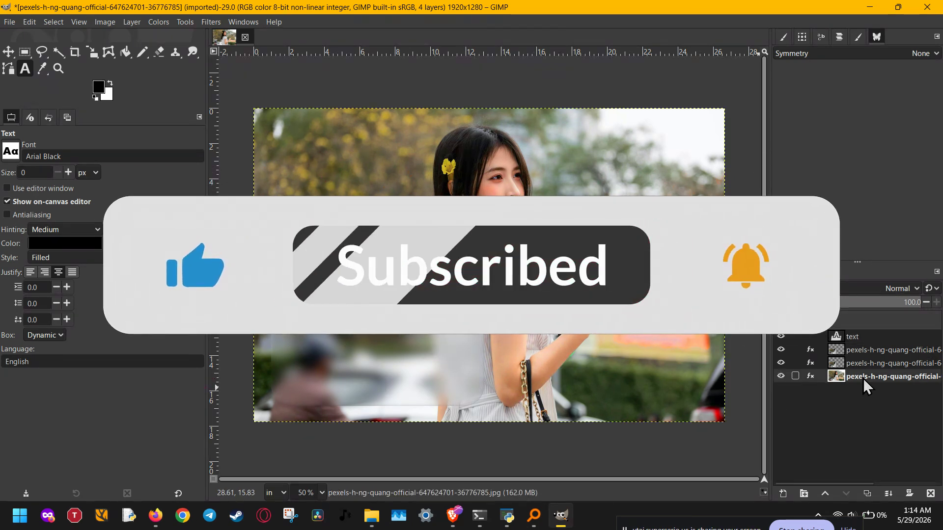